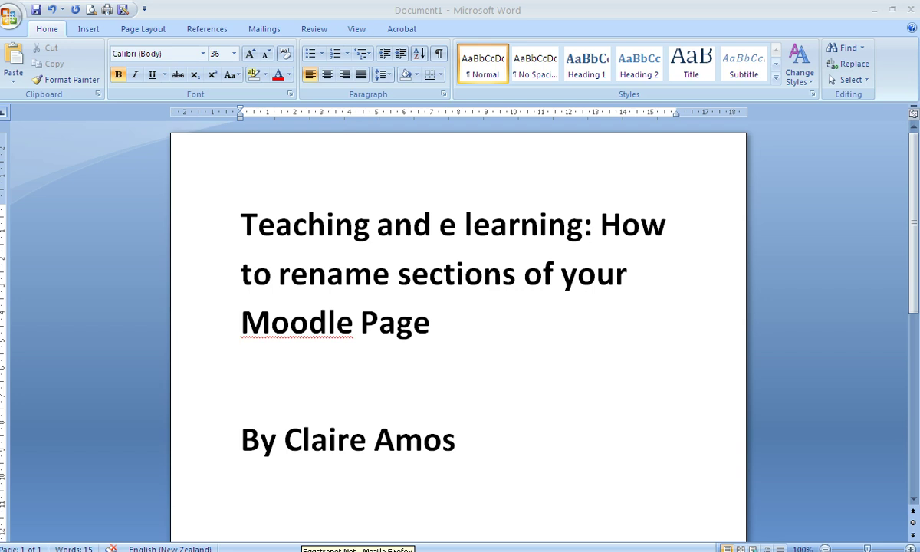
# Open the 12ENFAM course from My courses in the Moodle Navigation block.
pyautogui.click(358, 550)
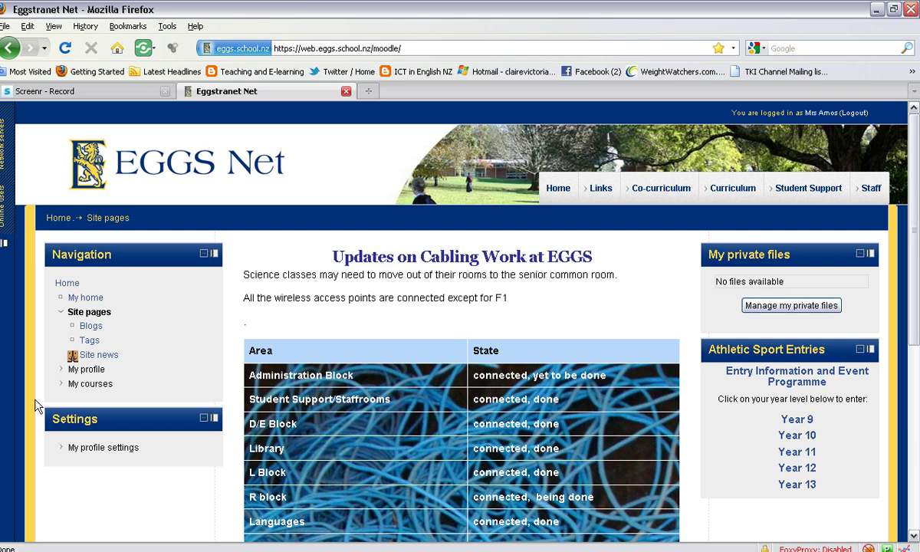
pyautogui.click(89, 386)
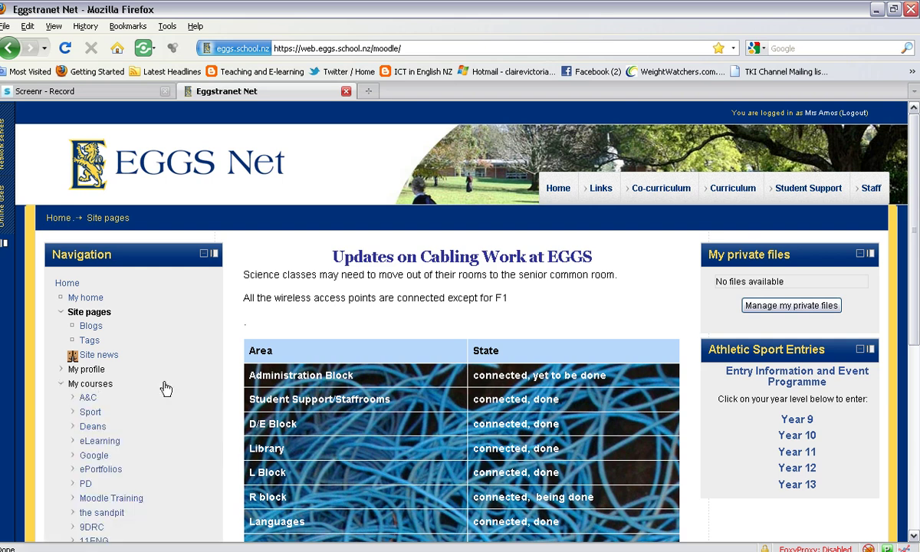
pyautogui.scroll(-1, 916, 164)
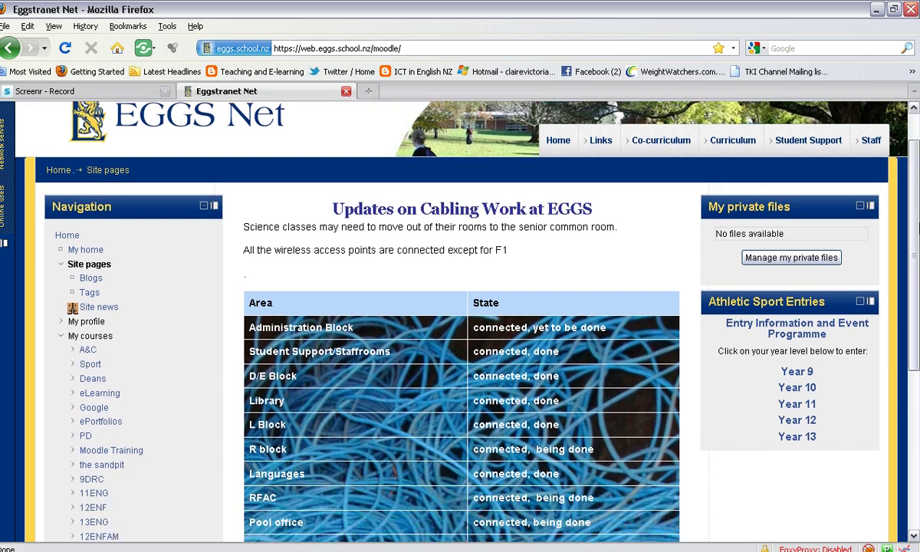
pyautogui.scroll(-1, 912, 217)
pyautogui.scroll(-2, 913, 217)
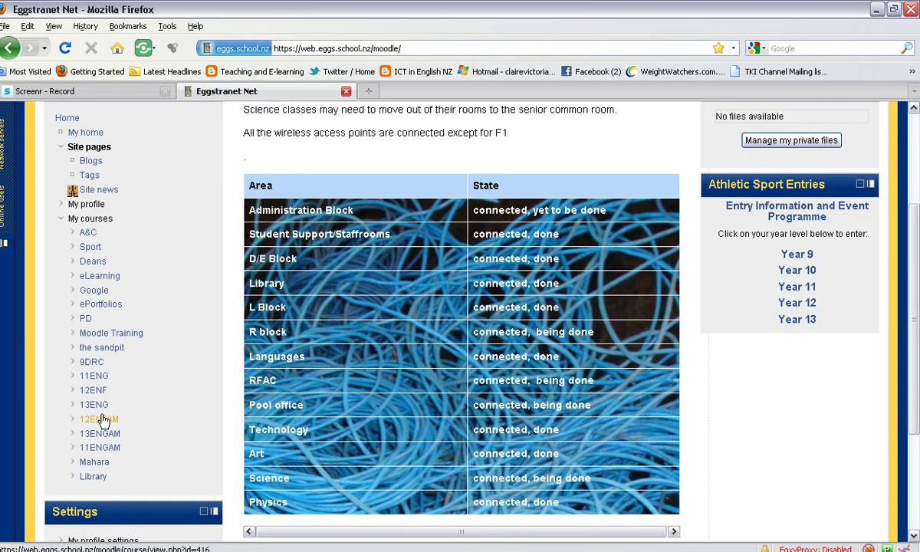
pyautogui.click(103, 422)
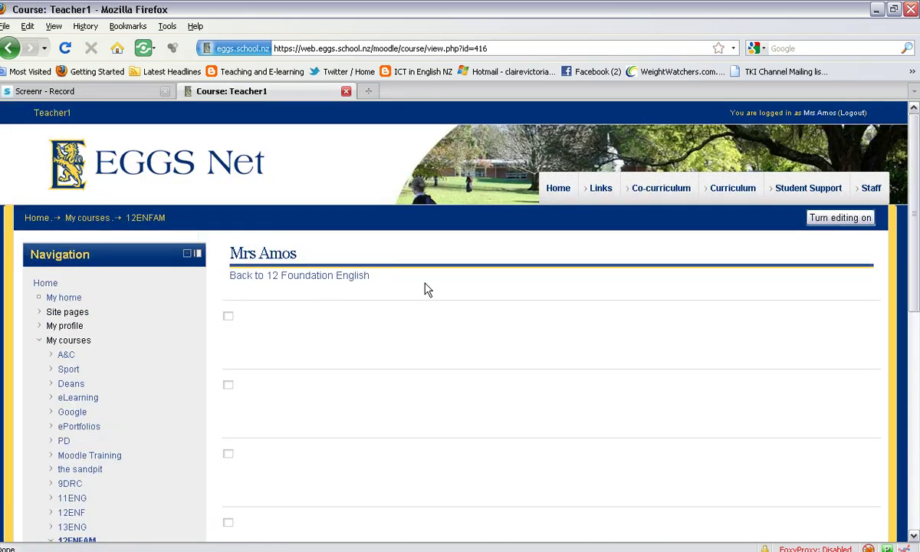
# Turn editing on for the 12ENFAM course page.
pyautogui.click(841, 219)
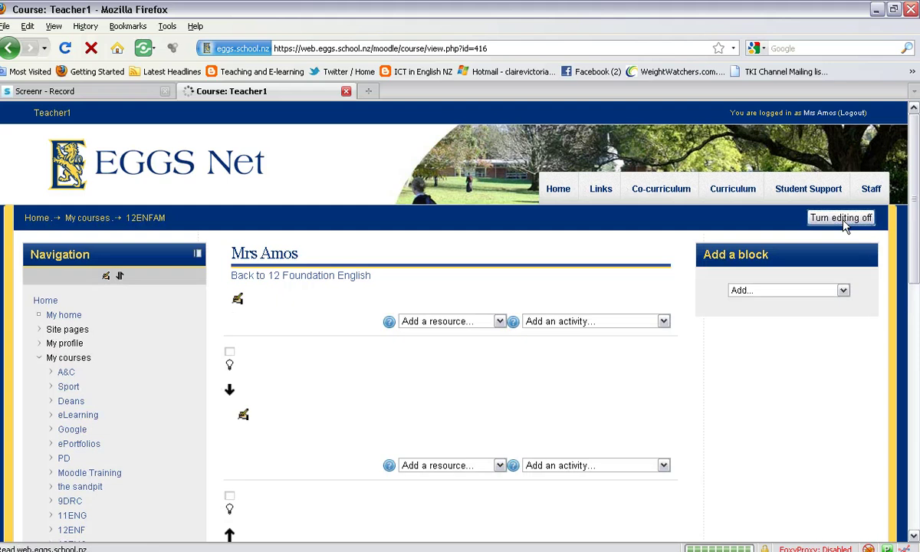
pyautogui.moveTo(915, 214); pyautogui.dragTo(918, 281)
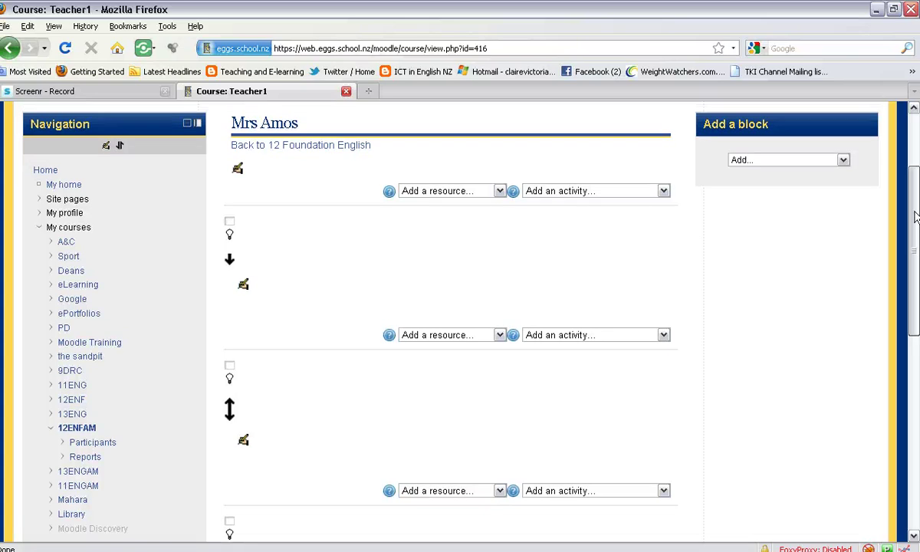
pyautogui.scroll(1, 473, 180)
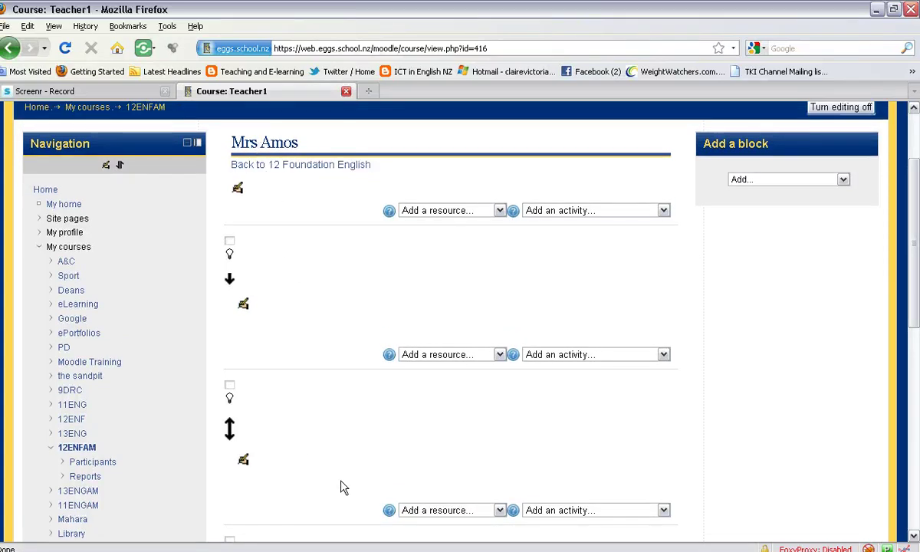
pyautogui.scroll(-1, 903, 226)
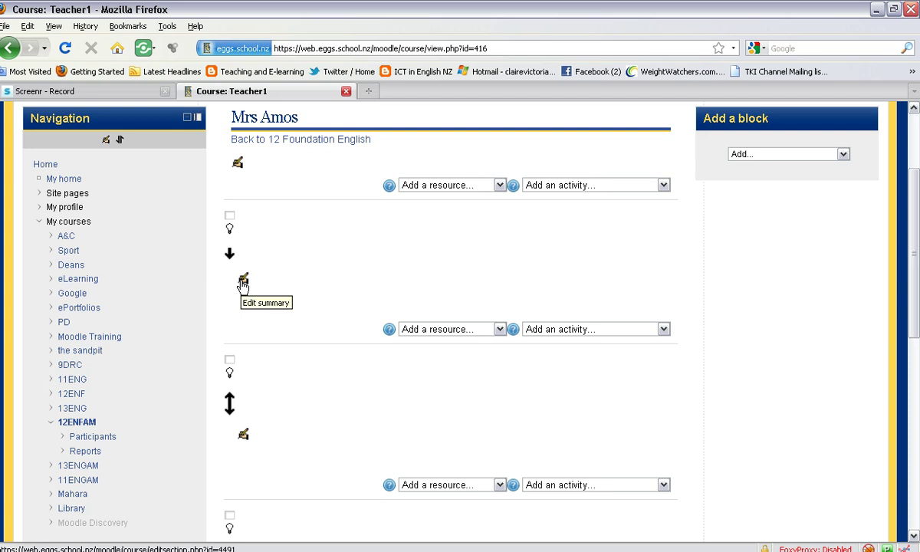
# Give Topic 1 the custom name 'Unit One: Poetry' instead of the default name, fixing a typo.
pyautogui.click(242, 284)
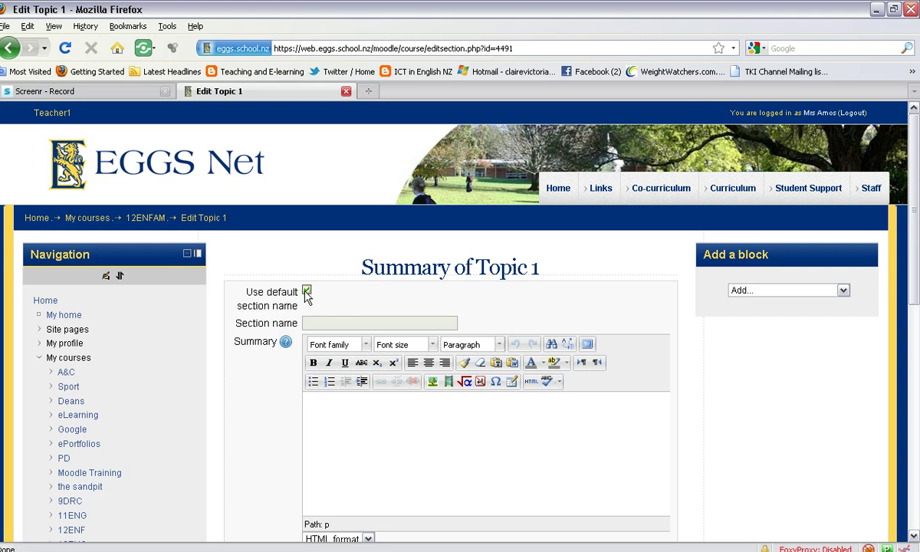
pyautogui.click(307, 293)
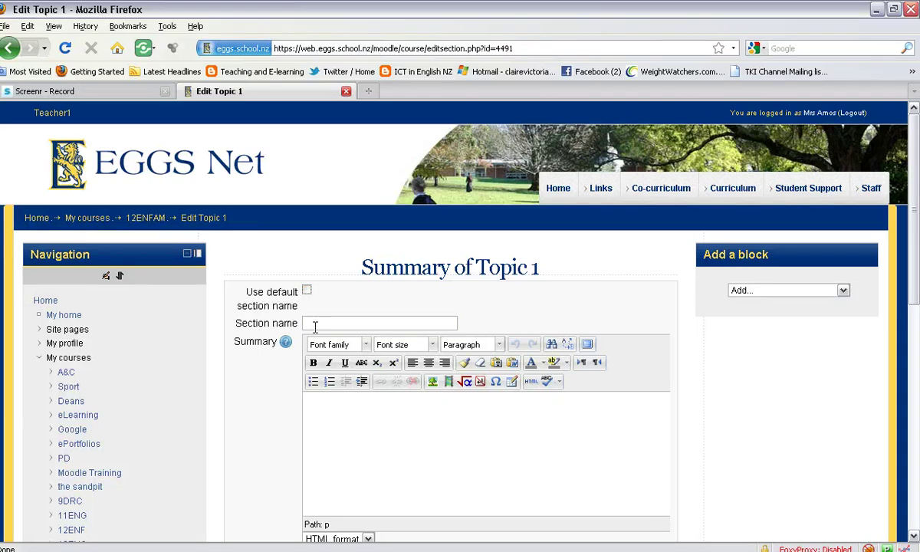
pyautogui.click(315, 326)
pyautogui.write('Unit O')
pyautogui.write('ne: P')
pyautogui.write('oetry')
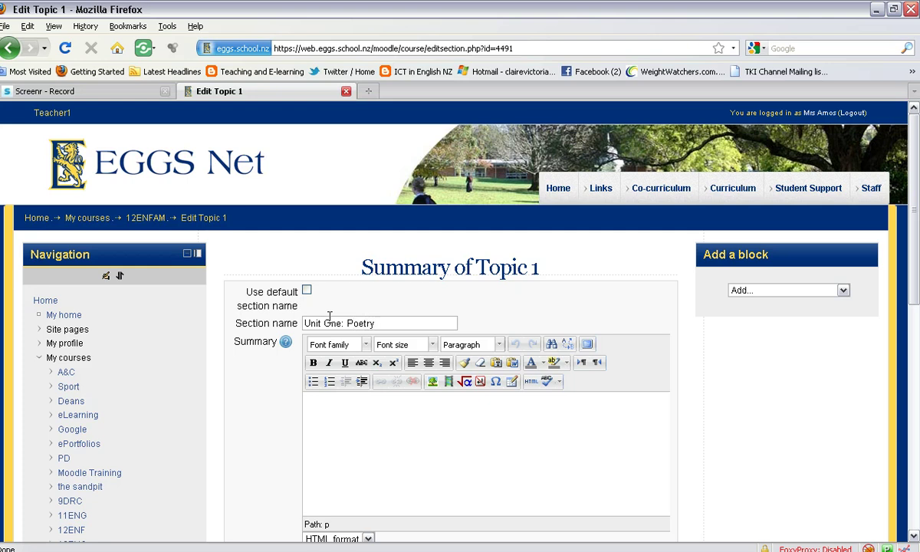
pyautogui.click(330, 318)
pyautogui.press('BackSpace')
pyautogui.write('O')
# Save the 'Unit One: Poetry' section settings.
pyautogui.click(391, 404)
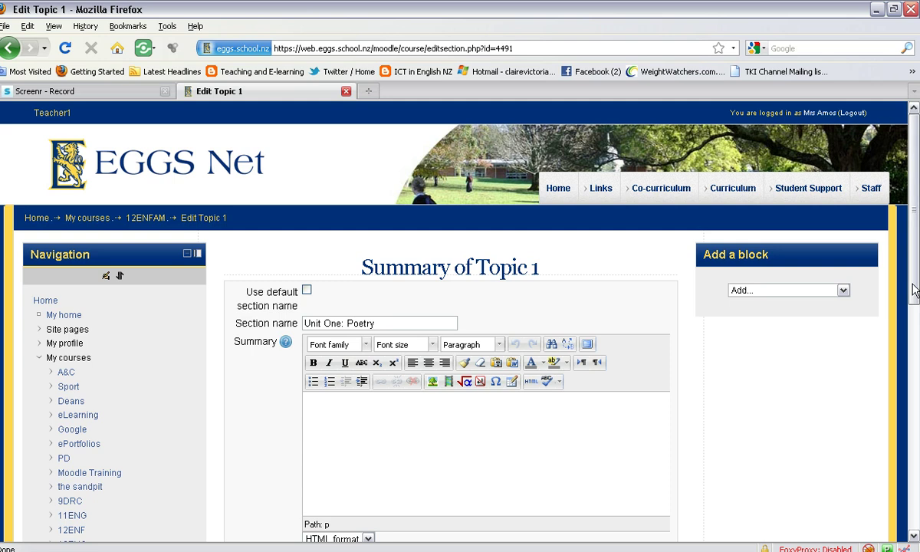
pyautogui.scroll(-3, 912, 290)
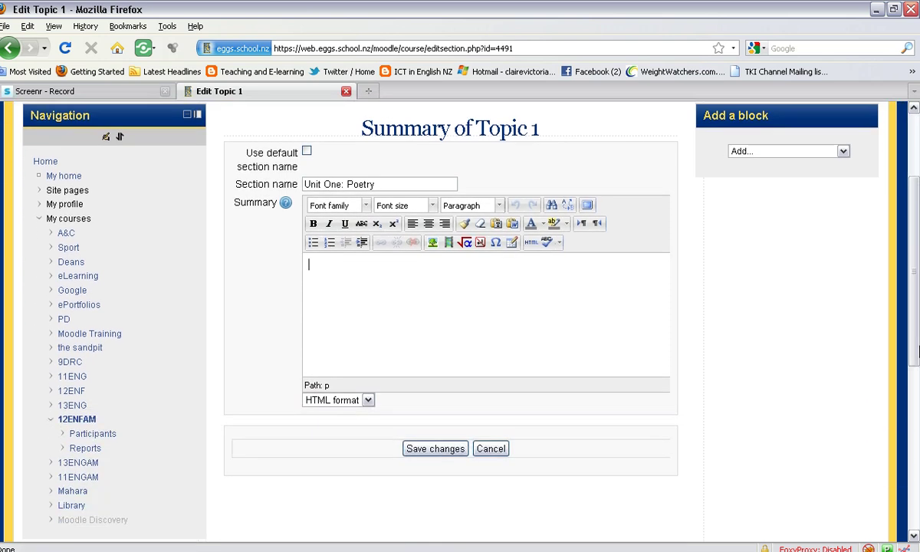
pyautogui.click(444, 455)
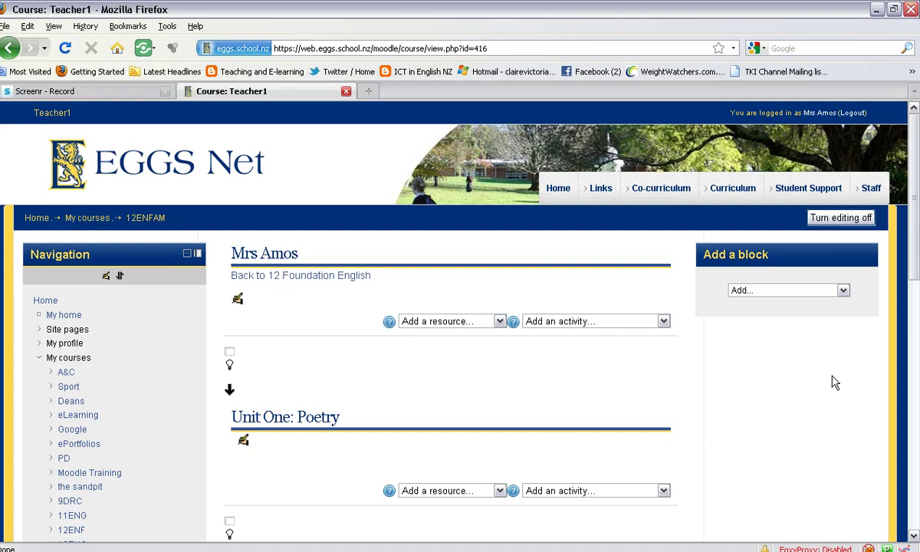
pyautogui.moveTo(914, 265); pyautogui.dragTo(916, 328)
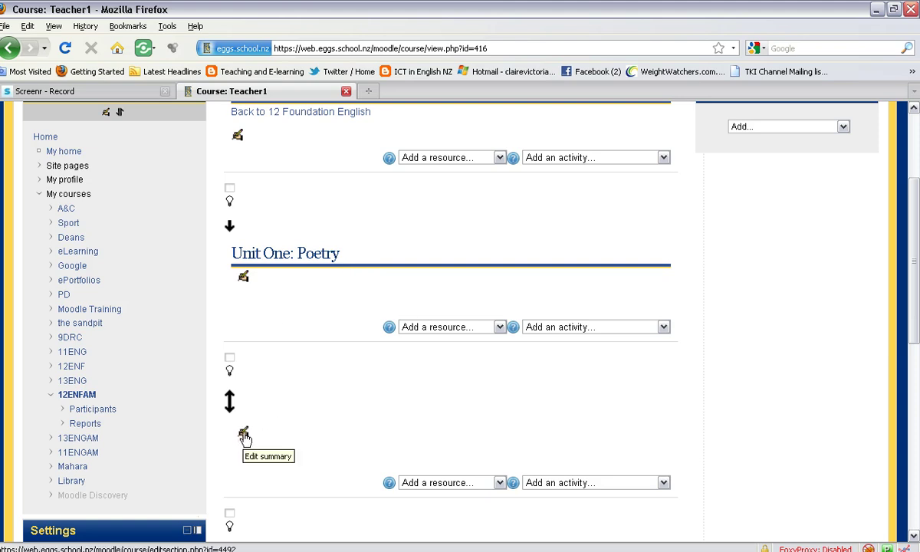
# Name Topic 2 'Unit Two: Novel Study' instead of the default name, and save.
pyautogui.click(243, 434)
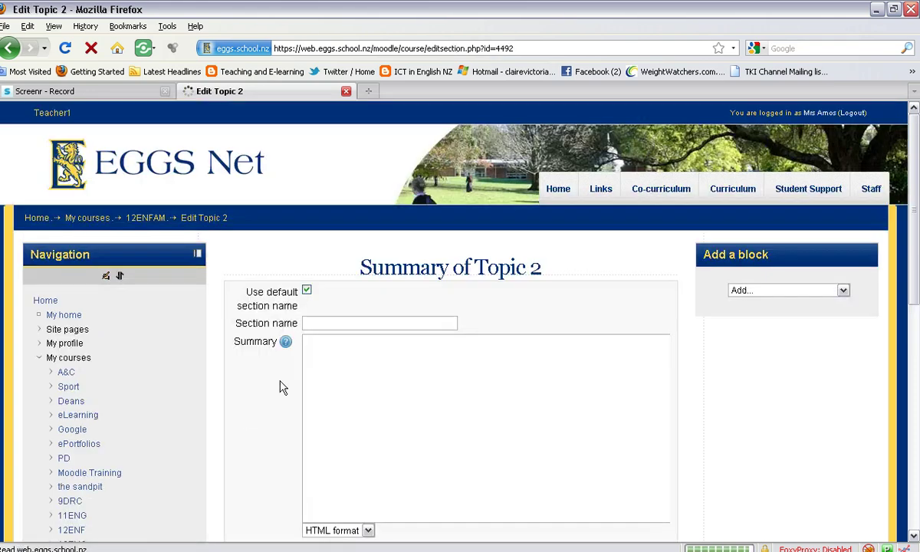
pyautogui.click(307, 291)
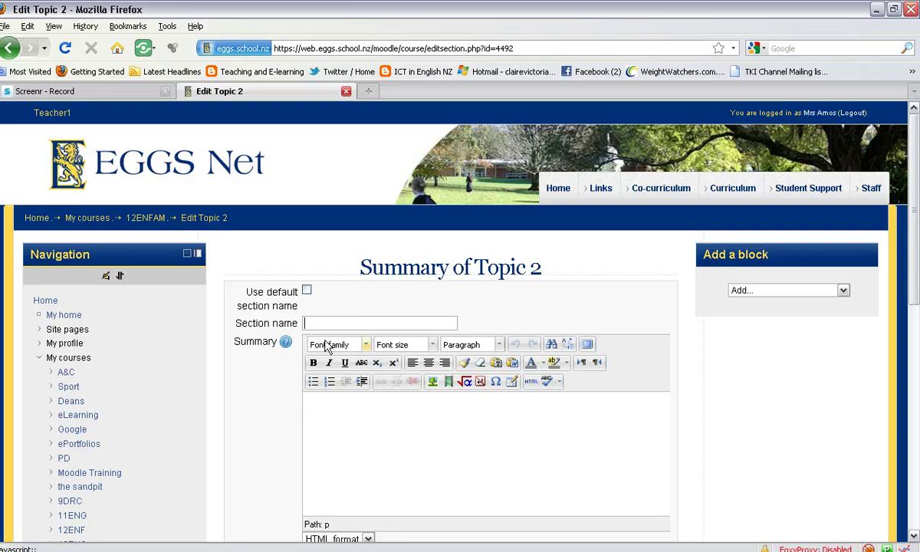
pyautogui.write('Unit ')
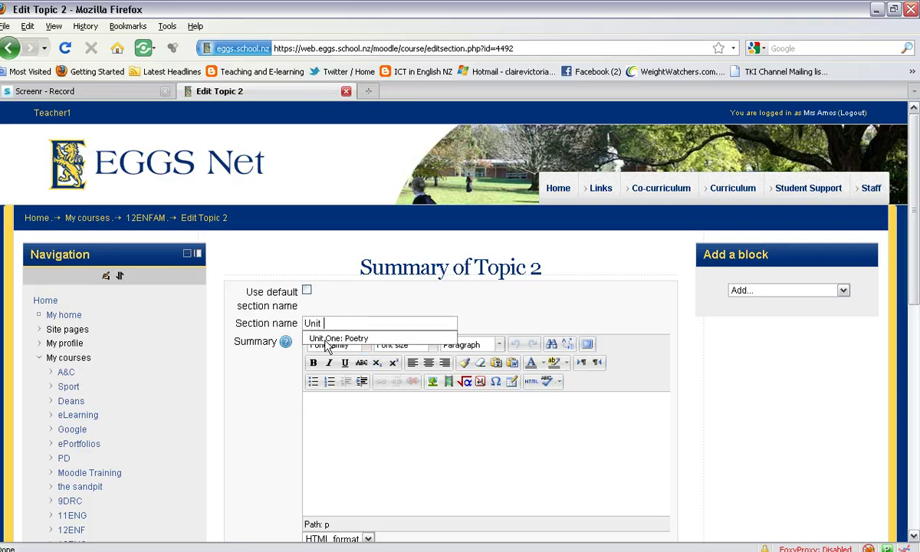
pyautogui.write('Two:')
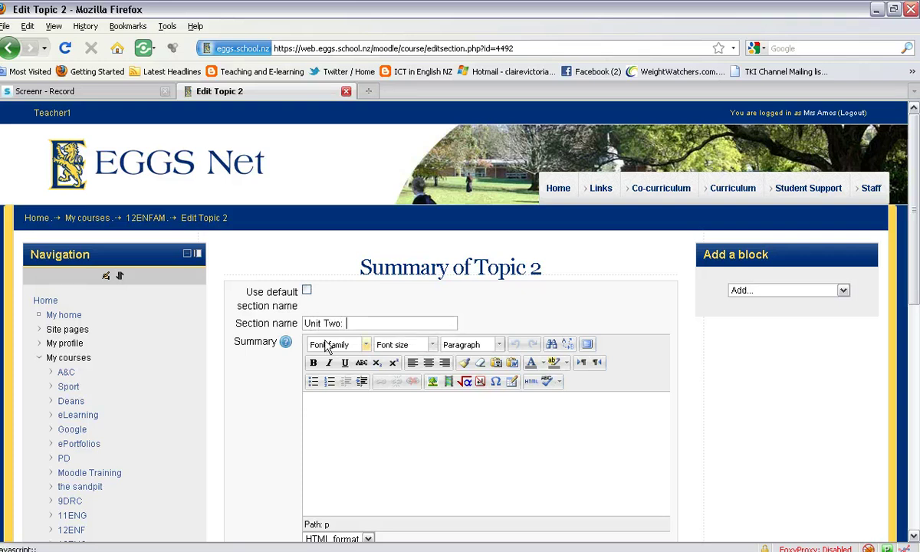
pyautogui.write(' Novel Stud')
pyautogui.write('y')
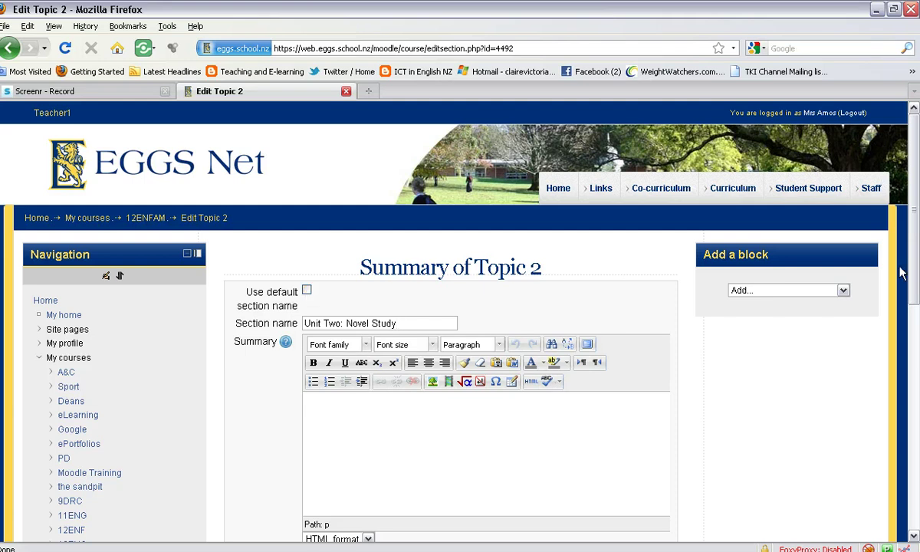
pyautogui.moveTo(914, 283); pyautogui.dragTo(914, 338)
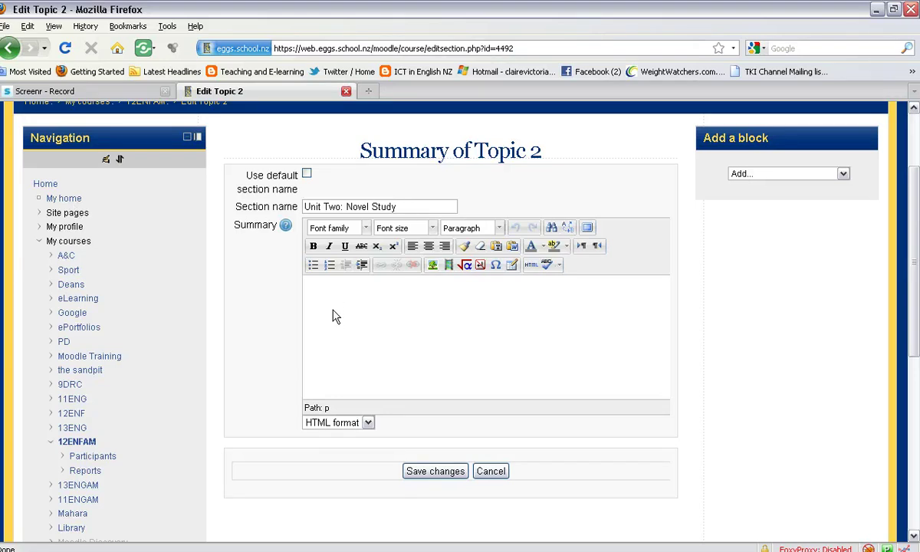
pyautogui.click(453, 471)
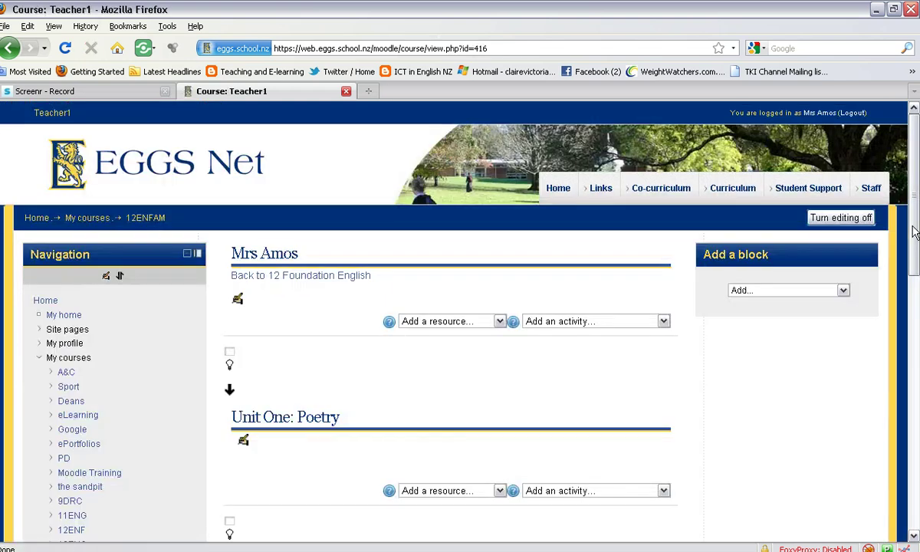
pyautogui.scroll(-2, 391, 404)
pyautogui.scroll(-2, 391, 404)
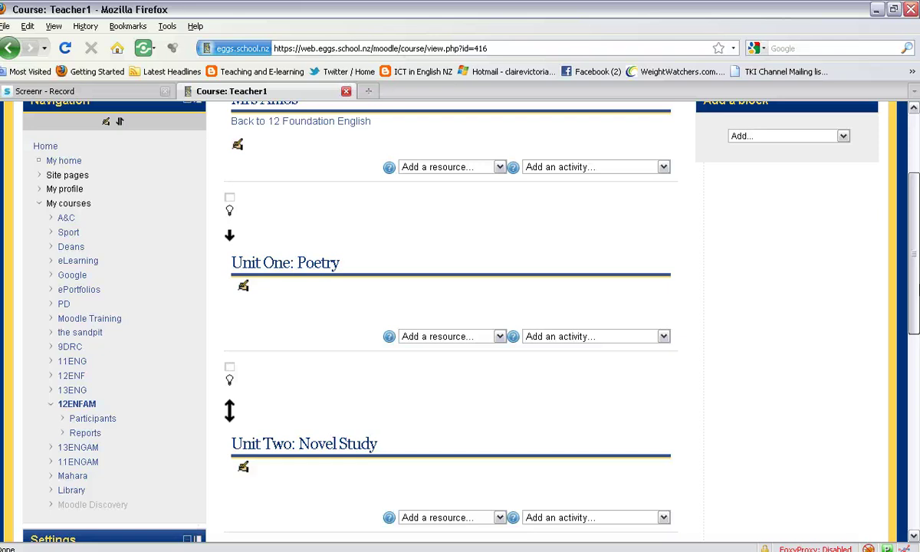
pyautogui.scroll(-1, 440, 301)
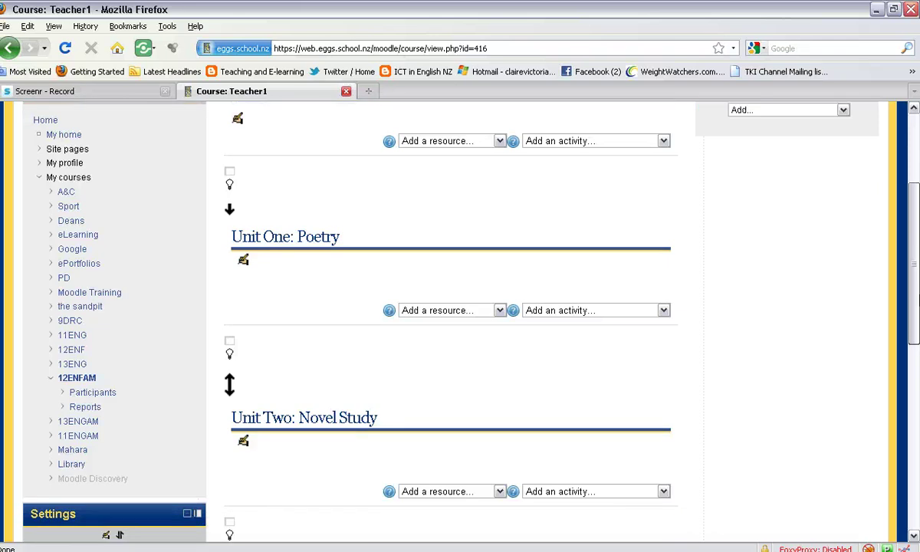
pyautogui.scroll(-1, 917, 299)
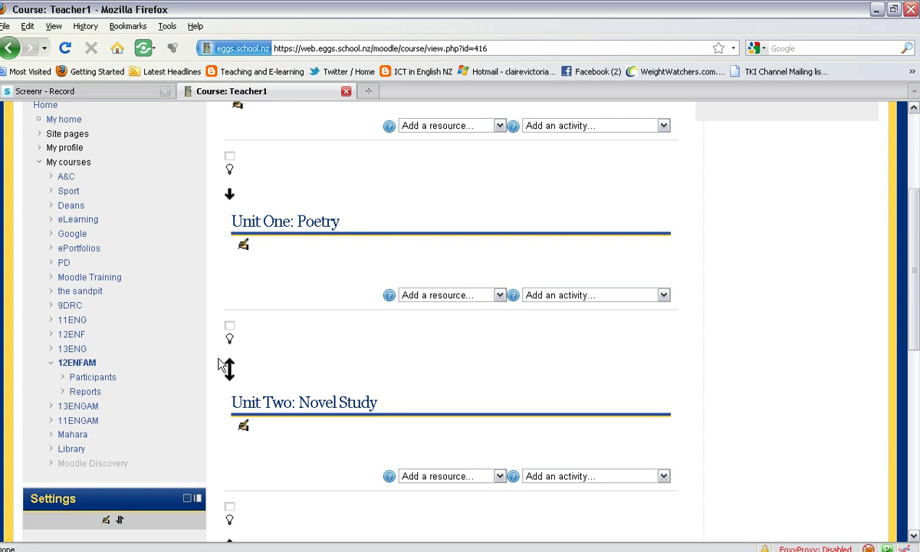
# Move Unit One: Poetry down so Unit Two: Novel Study is listed first.
pyautogui.click(229, 198)
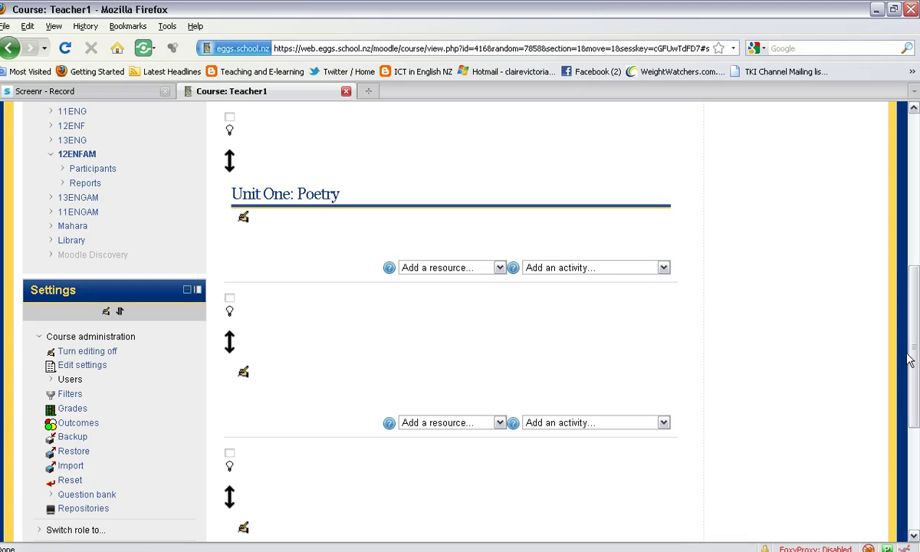
pyautogui.moveTo(916, 353); pyautogui.dragTo(916, 243)
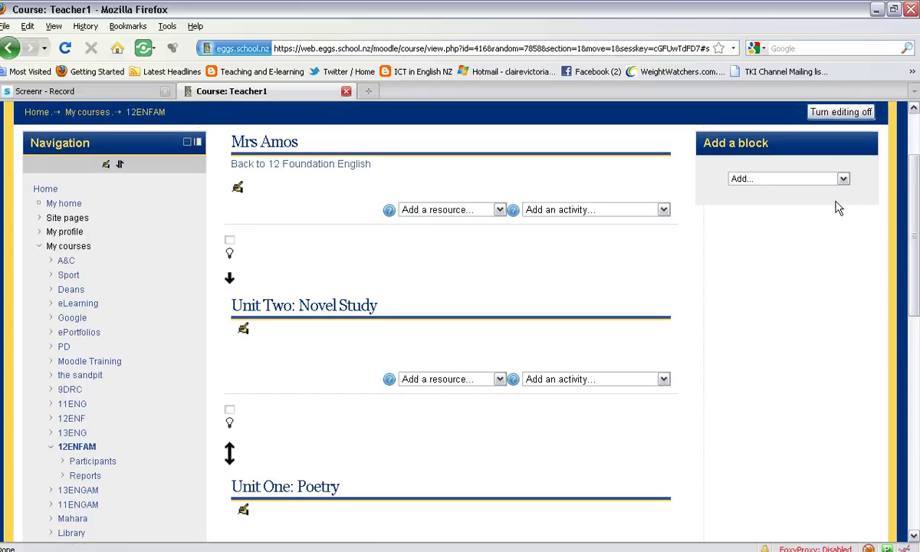